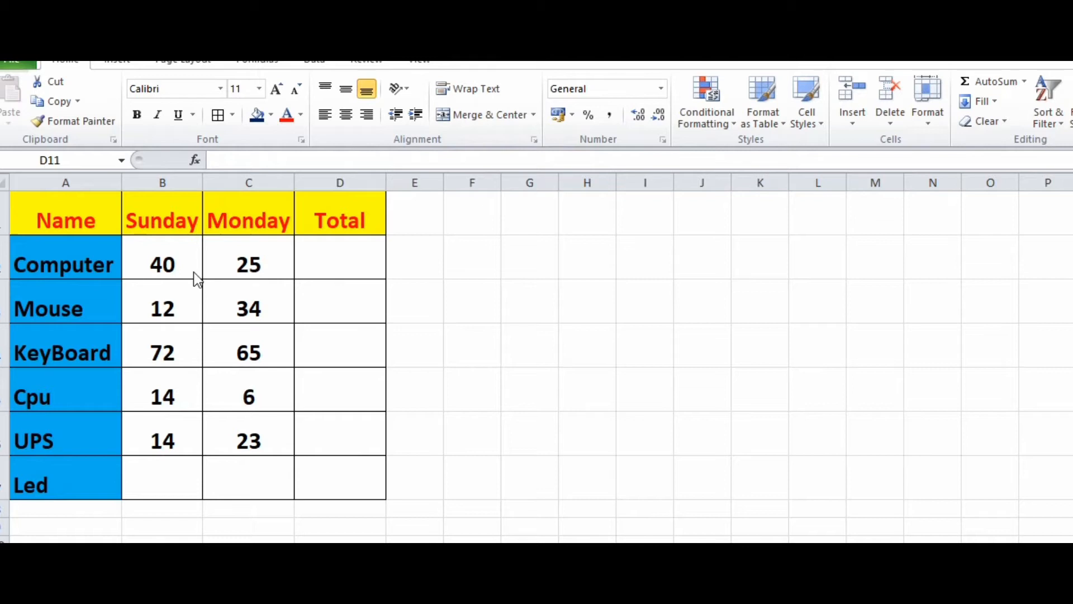
Use AutoSum on B2:D7 to fill the Total column and the Led row with the Sunday and Monday sums
drag(186, 268, 302, 459)
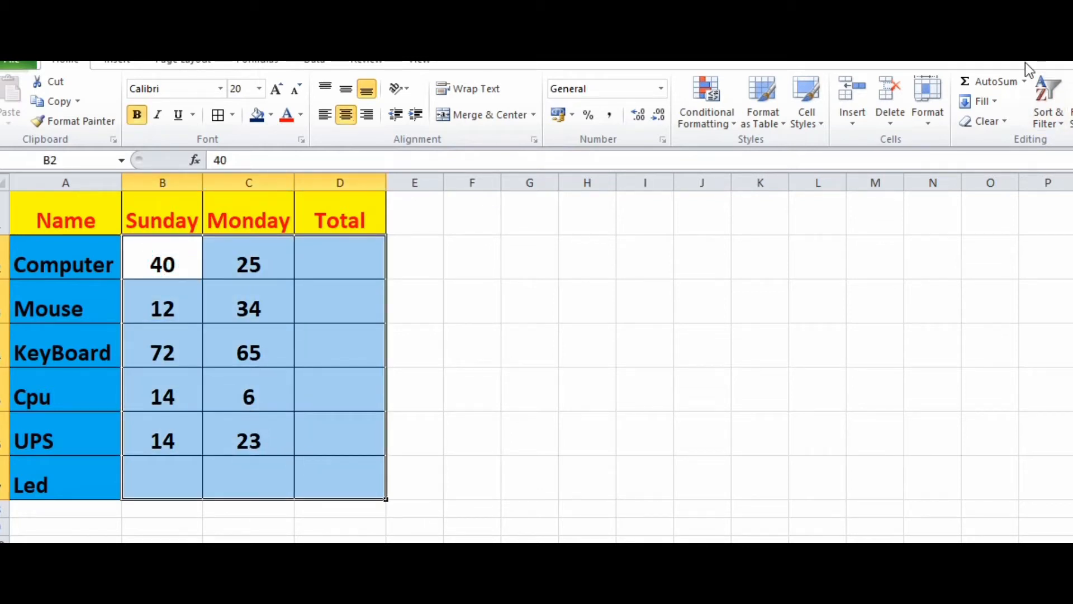
click(992, 84)
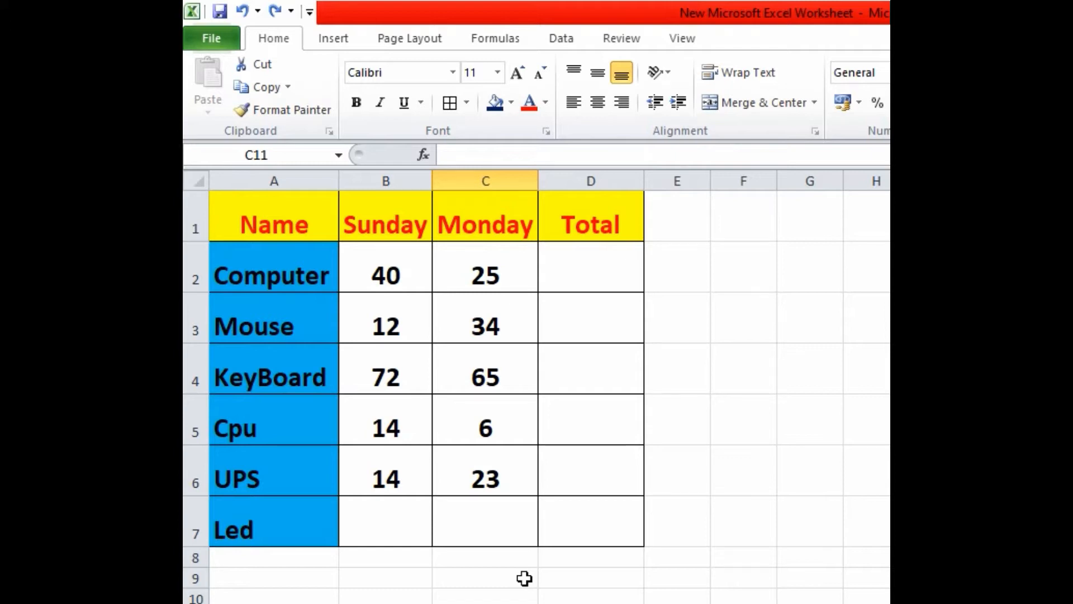
drag(377, 276, 551, 505)
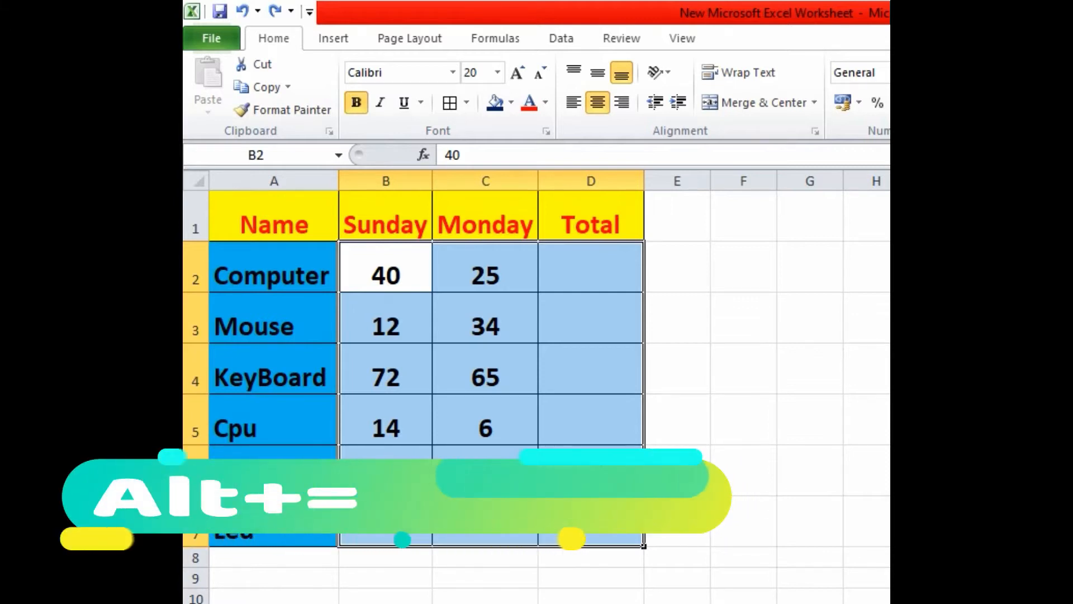
key(alt+equal)
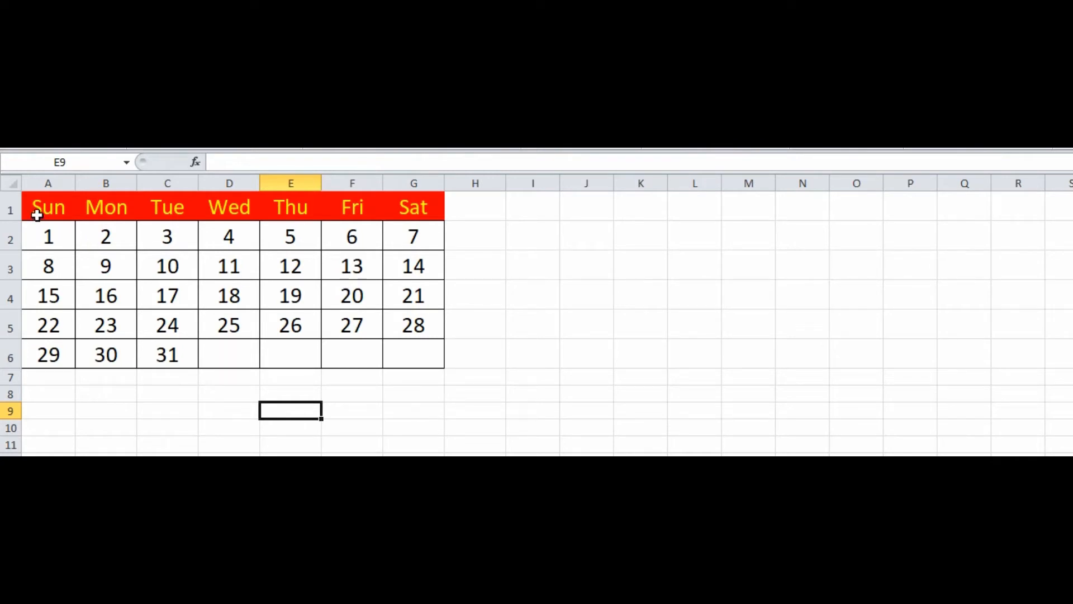
Copy the calendar in A1:G6 and paste it transposed at J1 so the weekdays run down the column
drag(42, 209, 408, 353)
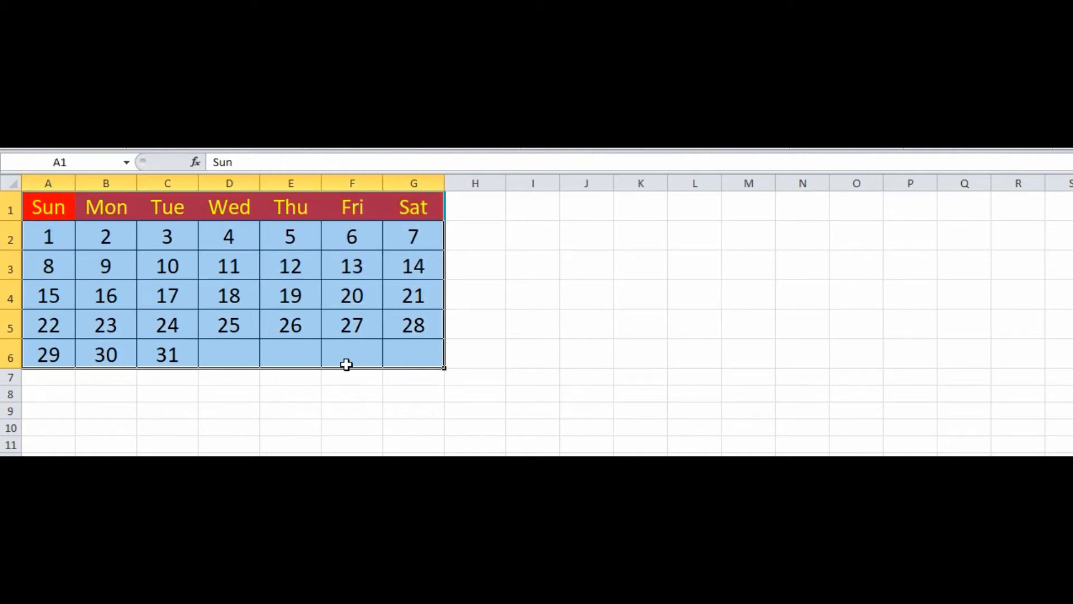
key(ctrl+c)
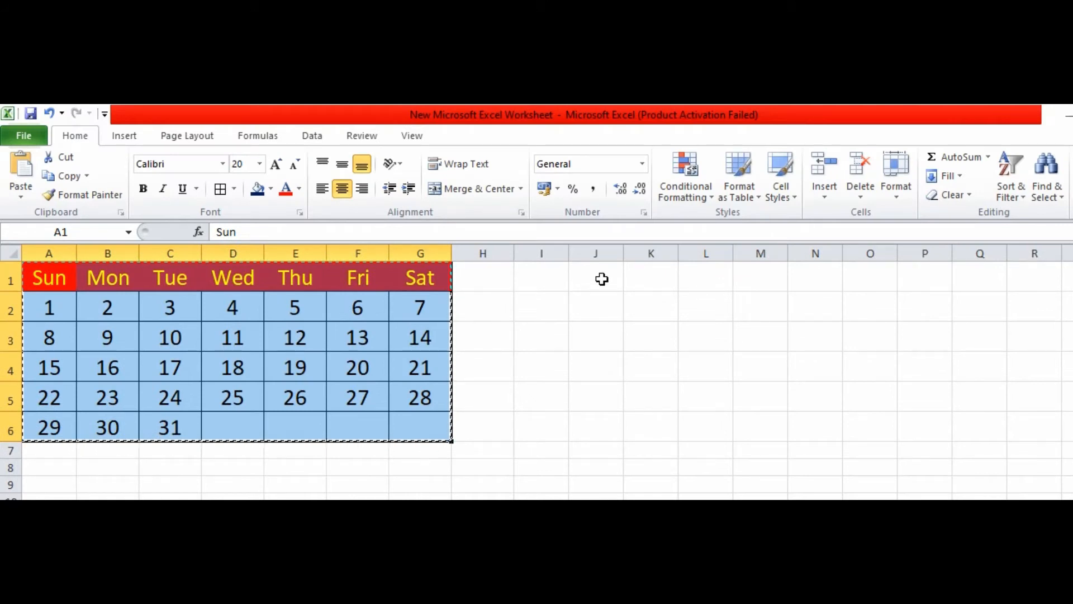
right_click(602, 281)
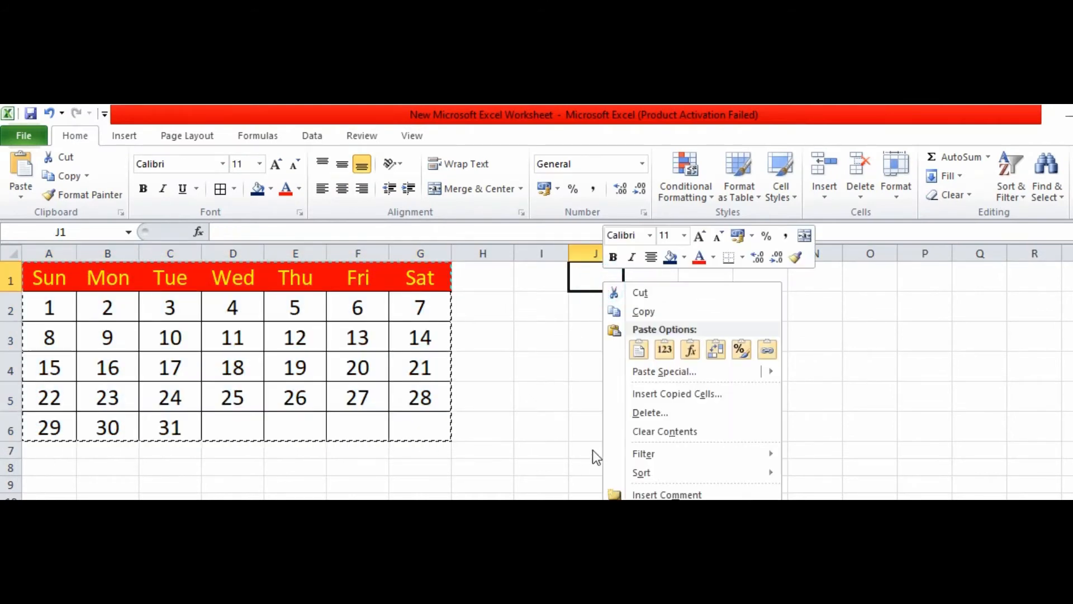
mouse_move(656, 380)
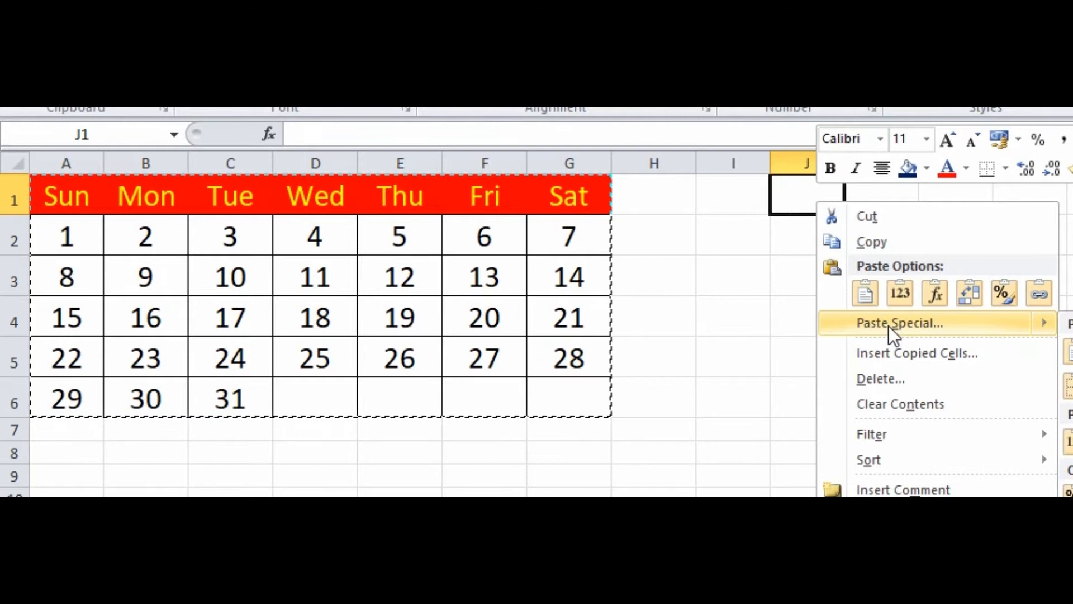
click(888, 325)
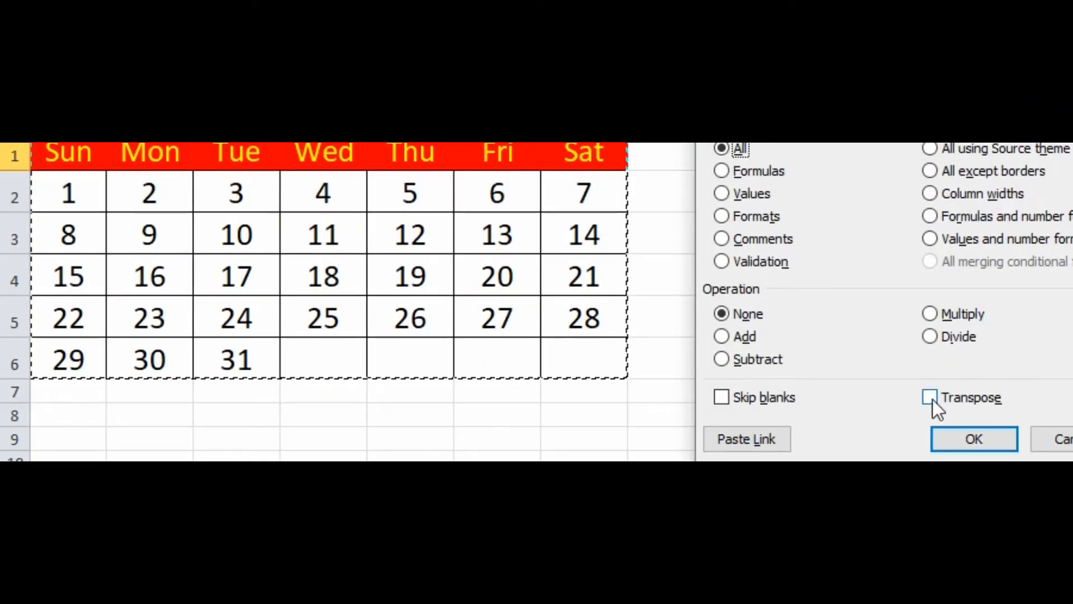
click(931, 398)
click(974, 441)
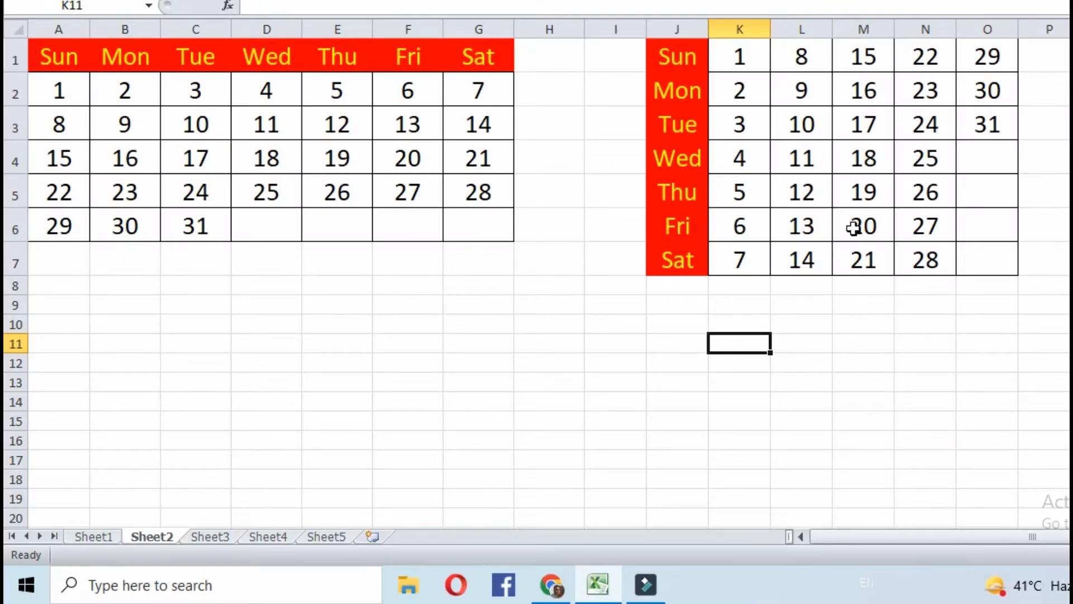
Copy the vertical calendar in J1:O7 and paste it transposed at A8
drag(680, 56, 985, 262)
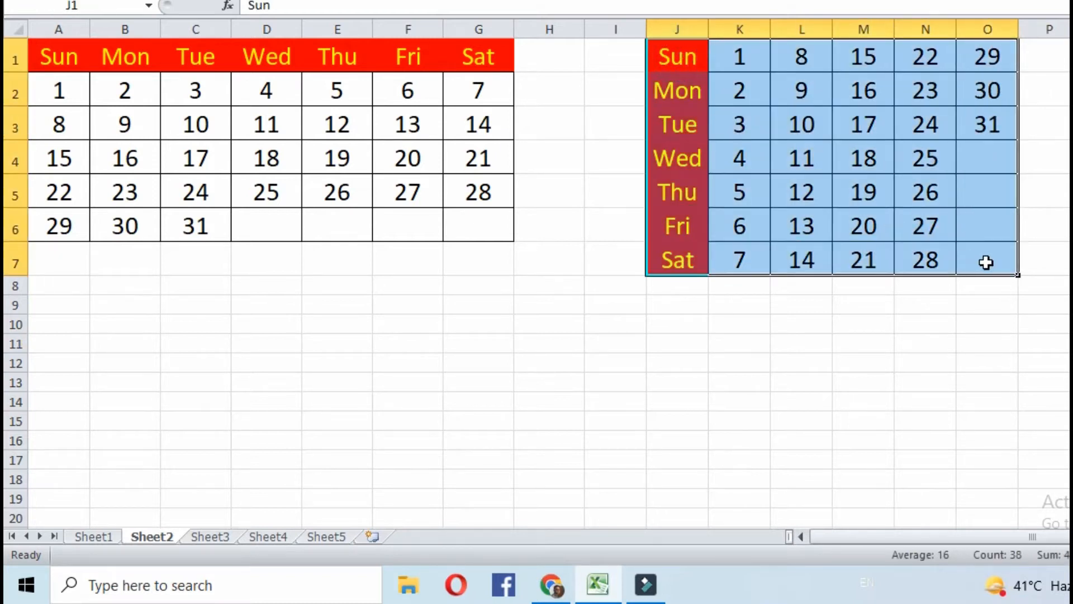
key(ctrl+c)
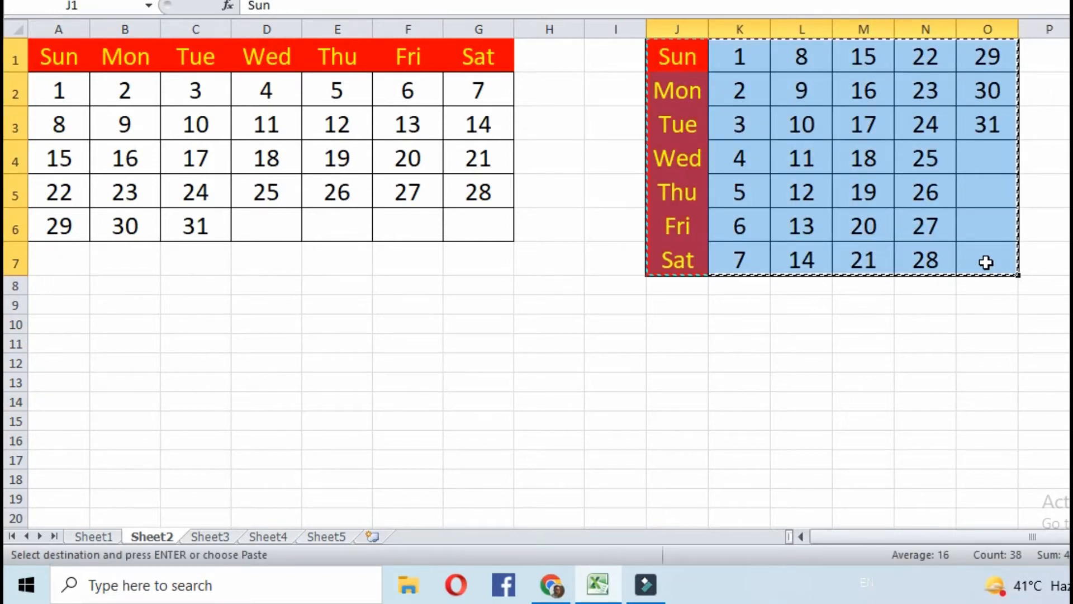
click(52, 289)
right_click(52, 289)
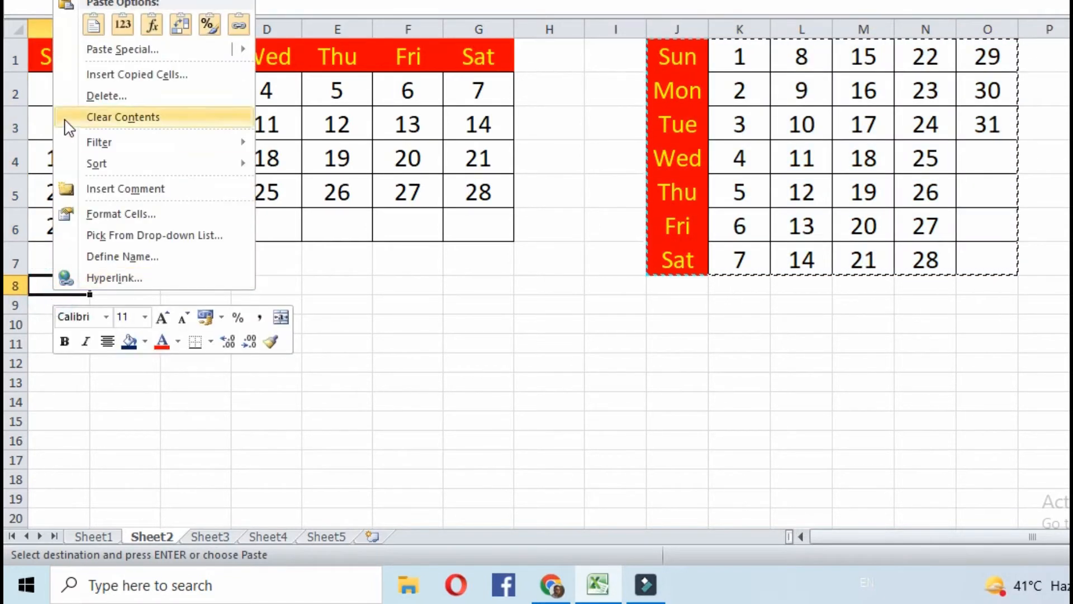
click(101, 55)
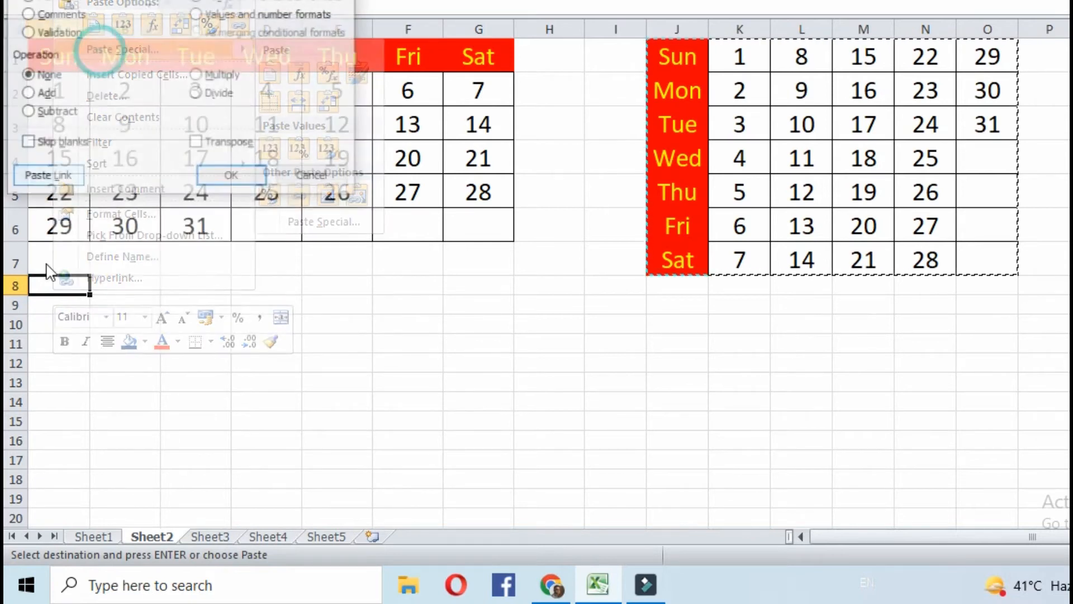
click(197, 143)
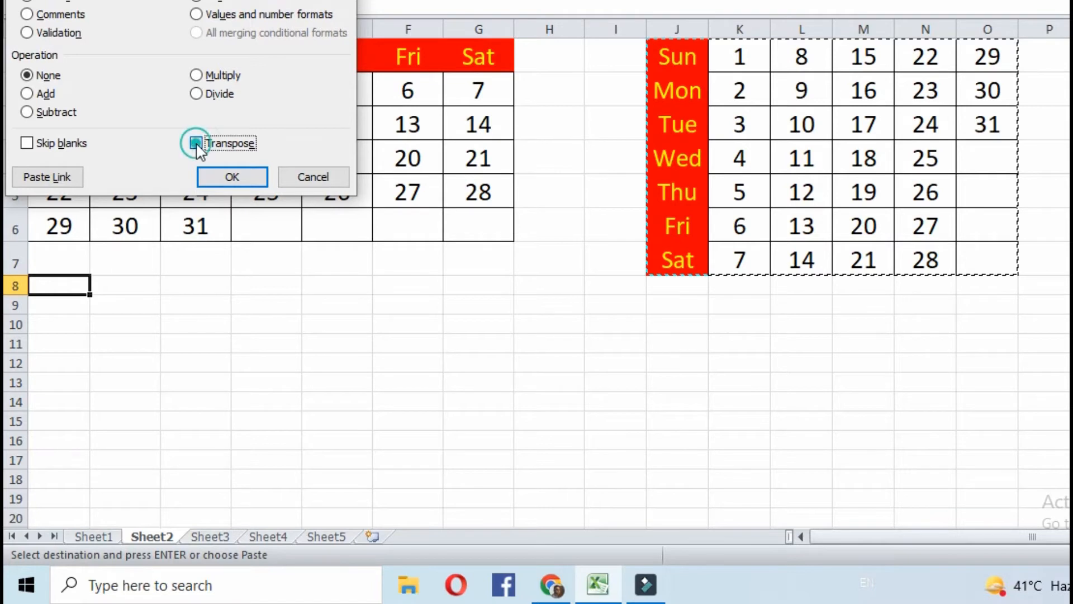
click(231, 177)
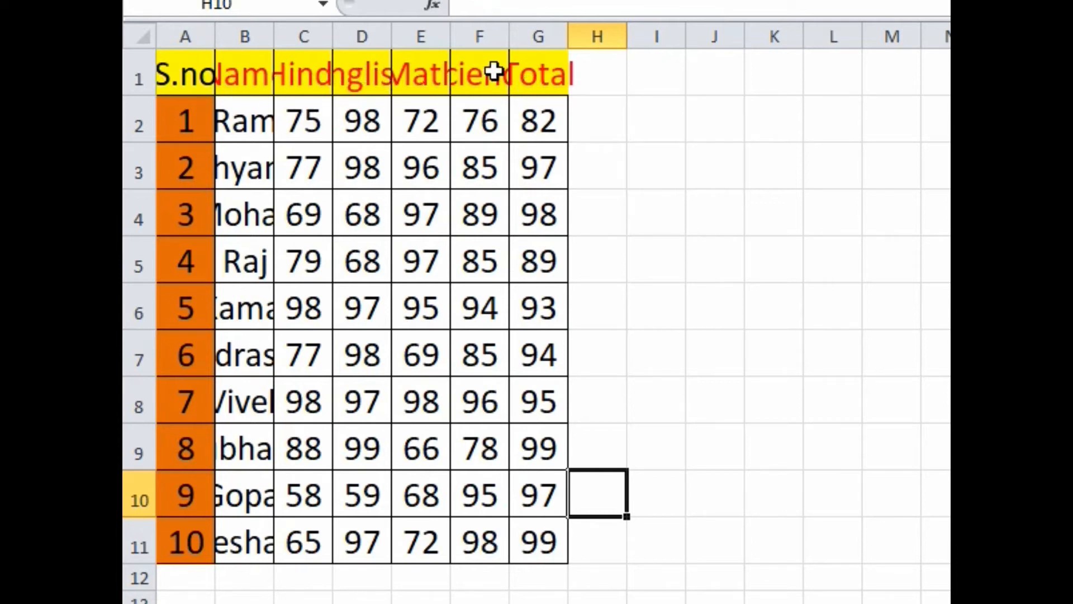
AutoFit the widths of the Name and Hindi columns, and of all marks-table columns A through G together
double_click(270, 35)
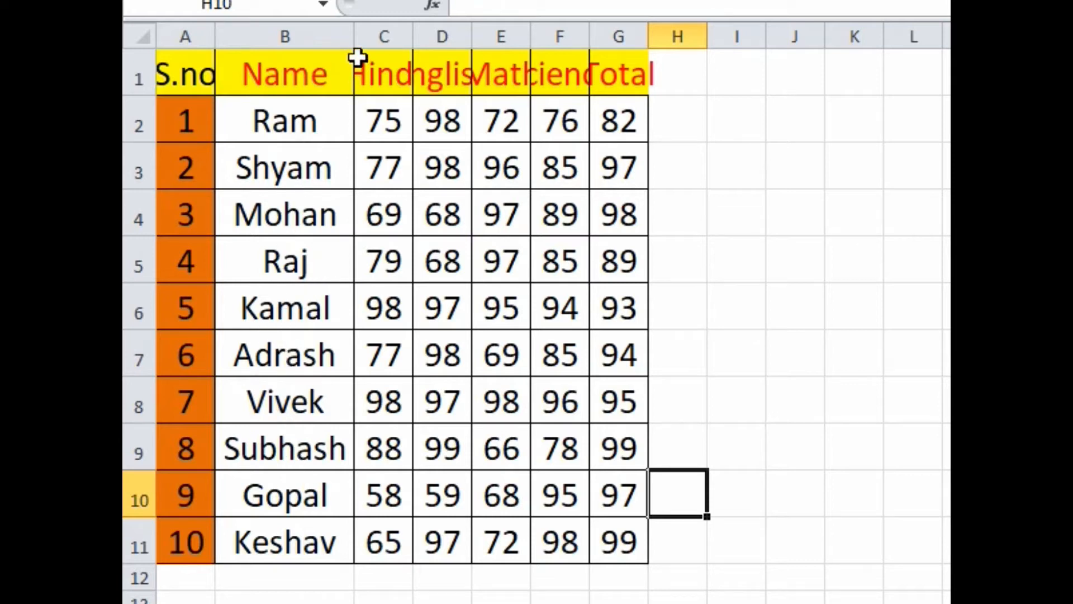
double_click(413, 36)
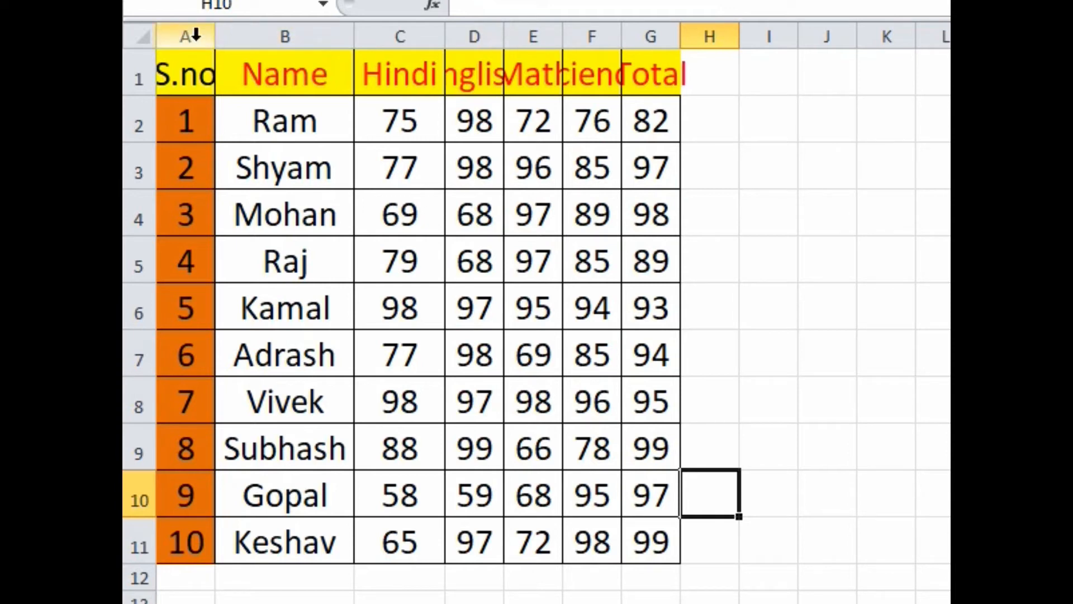
drag(195, 35, 634, 25)
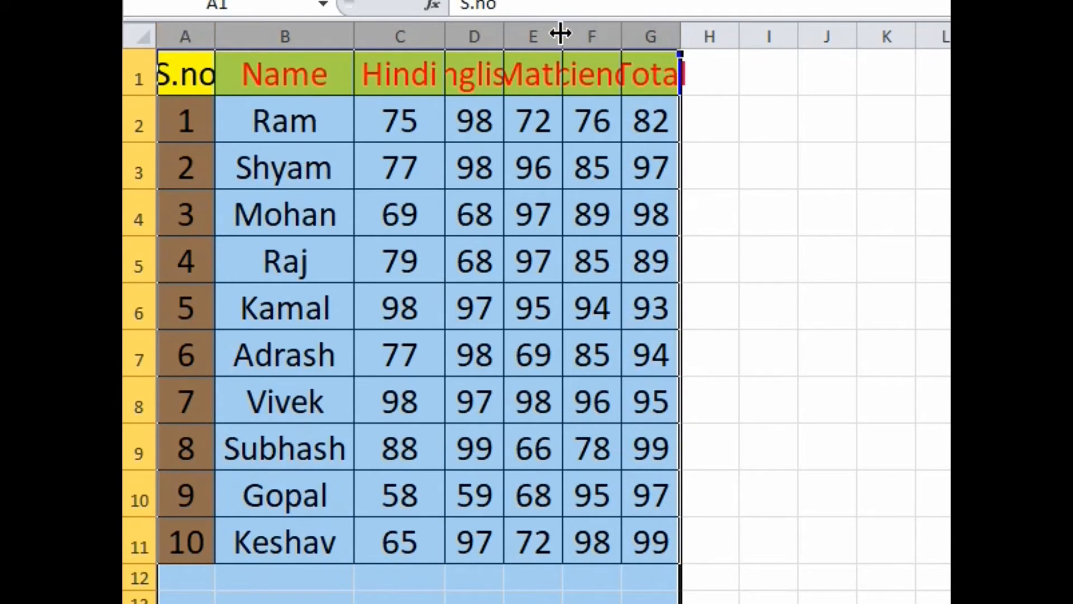
double_click(561, 32)
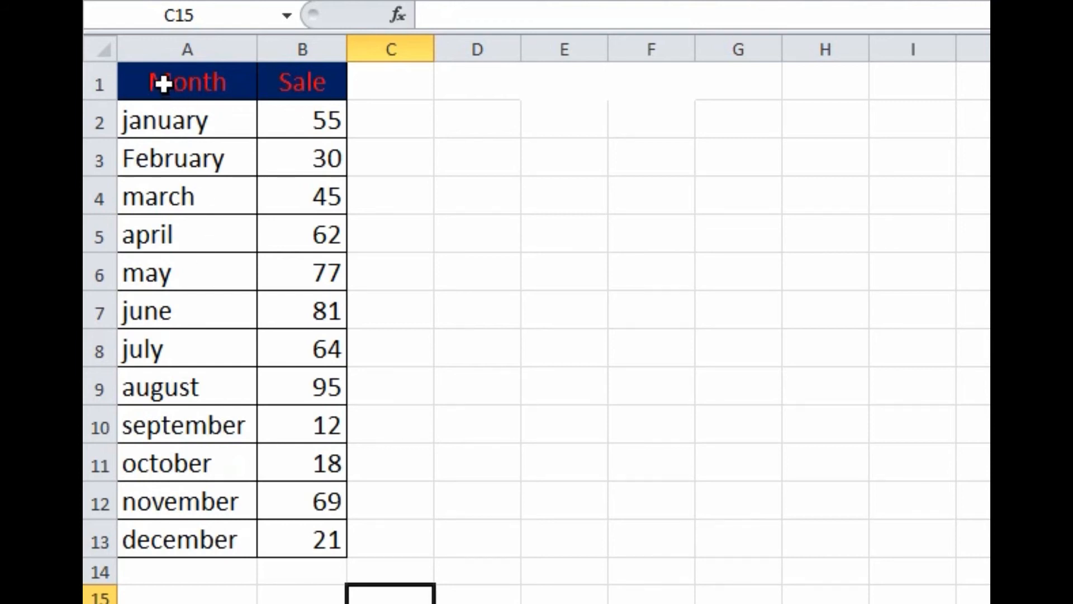
Copy the Month and Sale table in A1:B13 and paste it at E1
drag(163, 84, 324, 532)
key(ctrl+c)
click(583, 88)
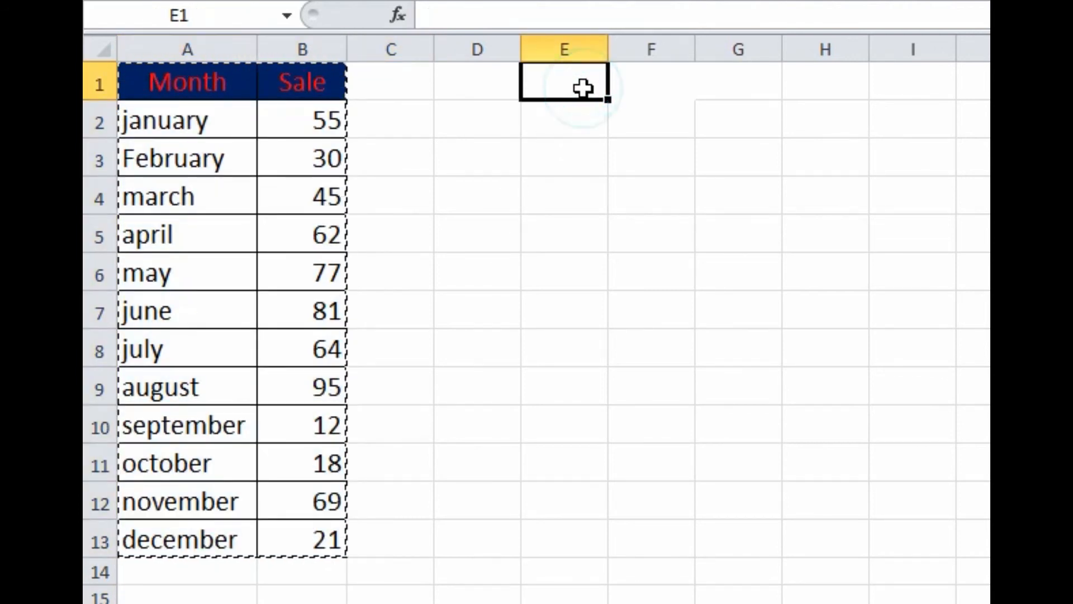
key(ctrl+v)
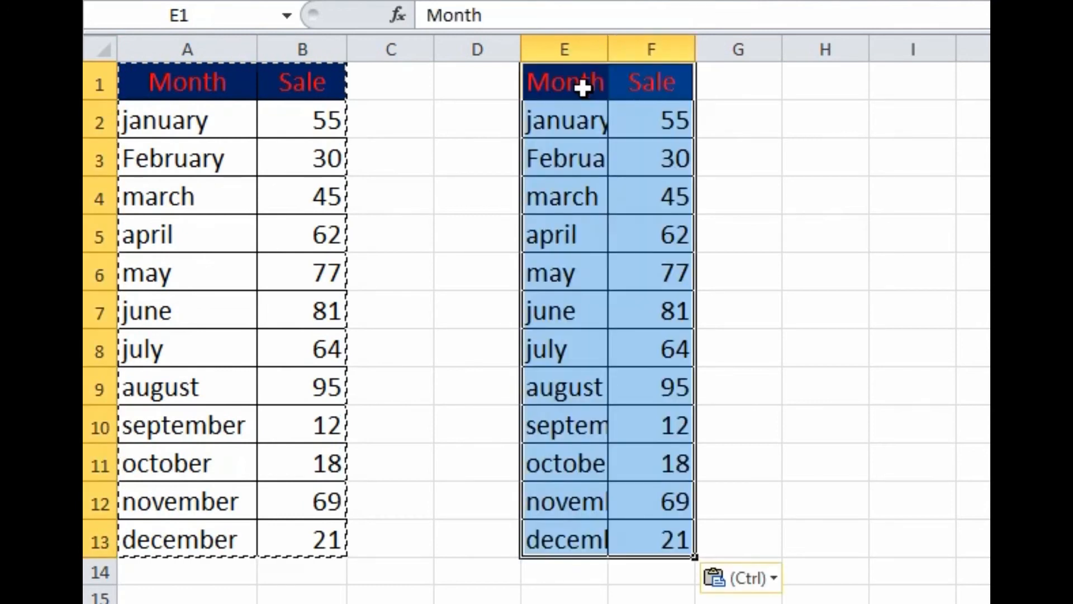
click(791, 488)
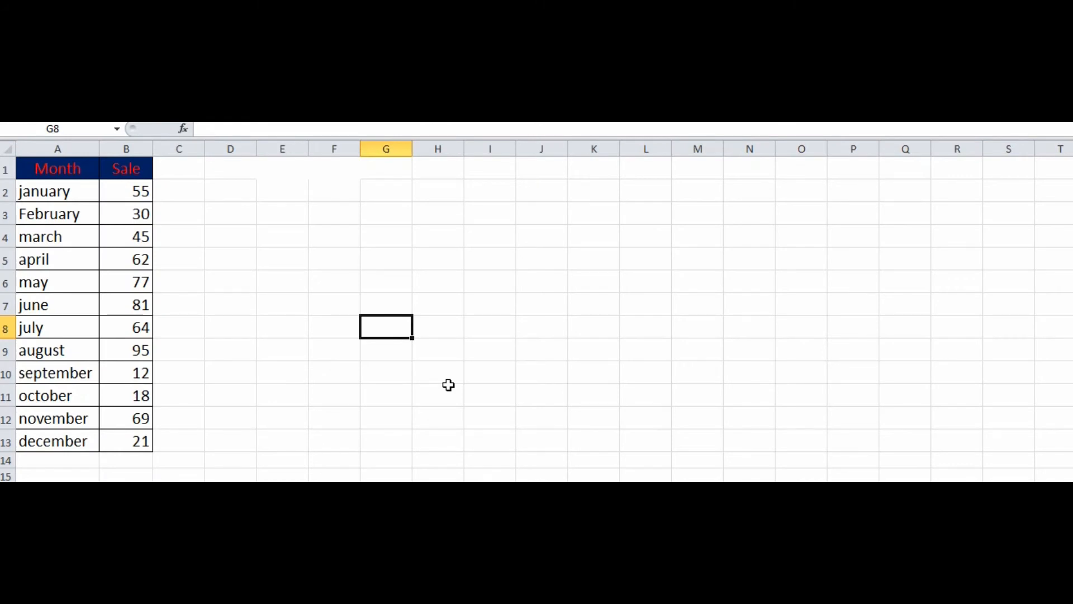
Duplicate the Month and Sale table from A1:B13 across the sheet, with copies starting at E1, I1 and L1 and one more beyond them
drag(31, 169, 120, 432)
key(ctrl+c)
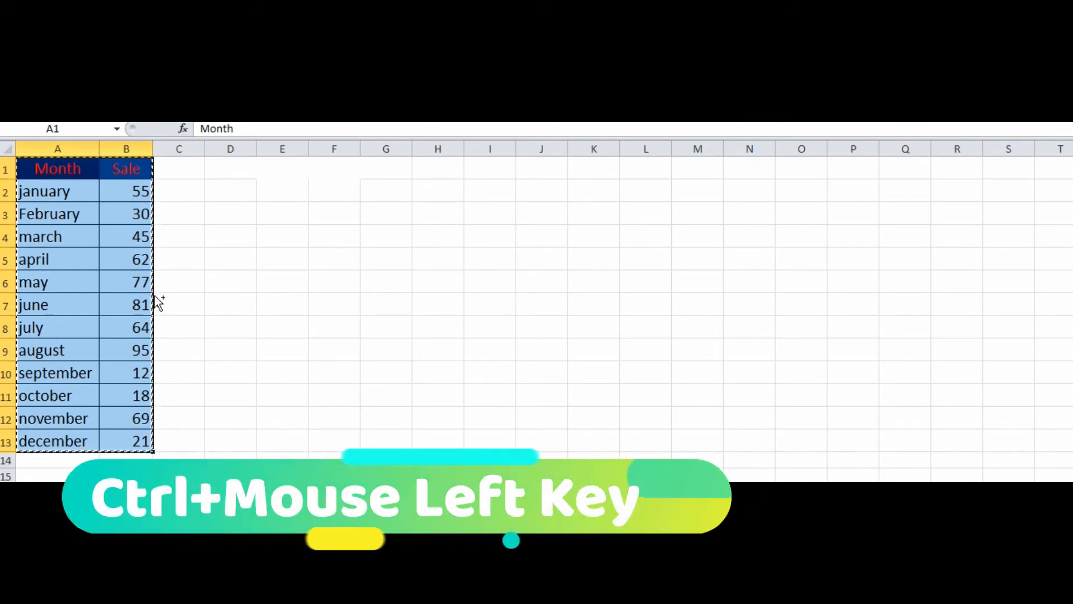
drag(154, 294, 330, 292)
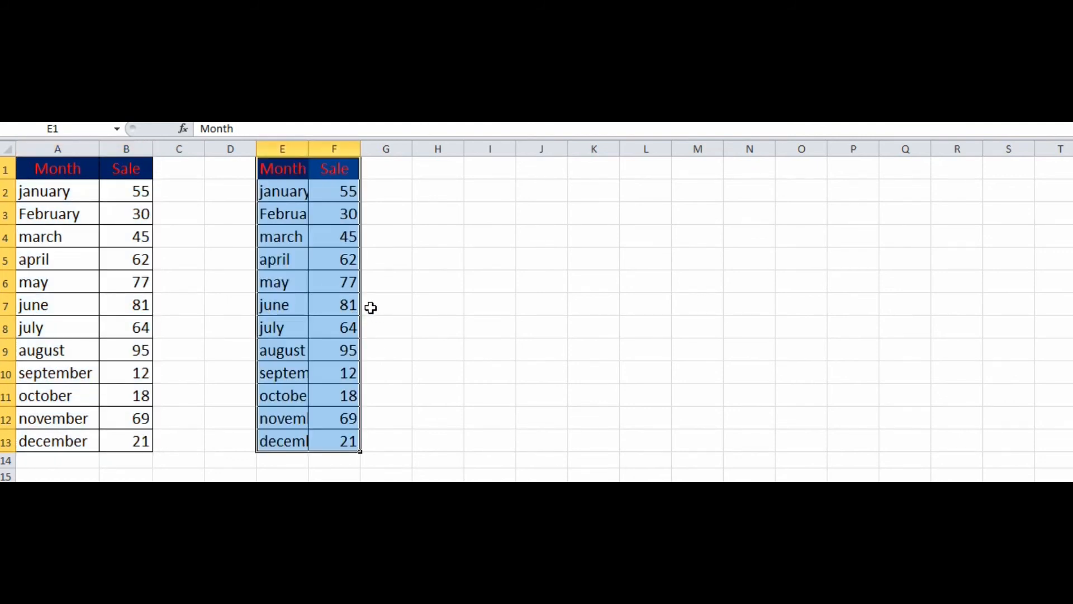
drag(364, 307, 677, 305)
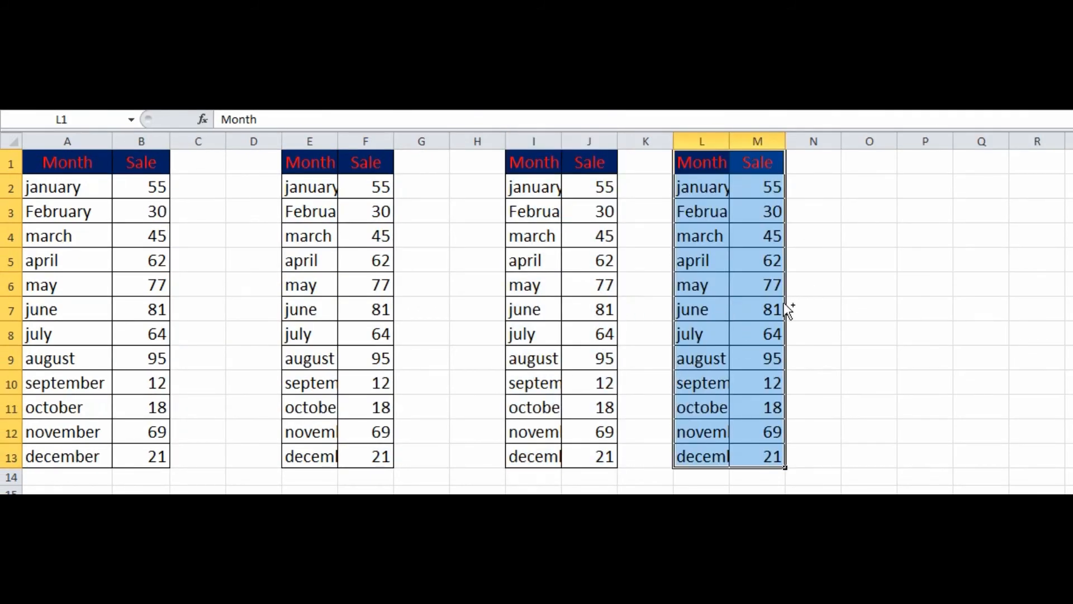
drag(785, 304, 922, 292)
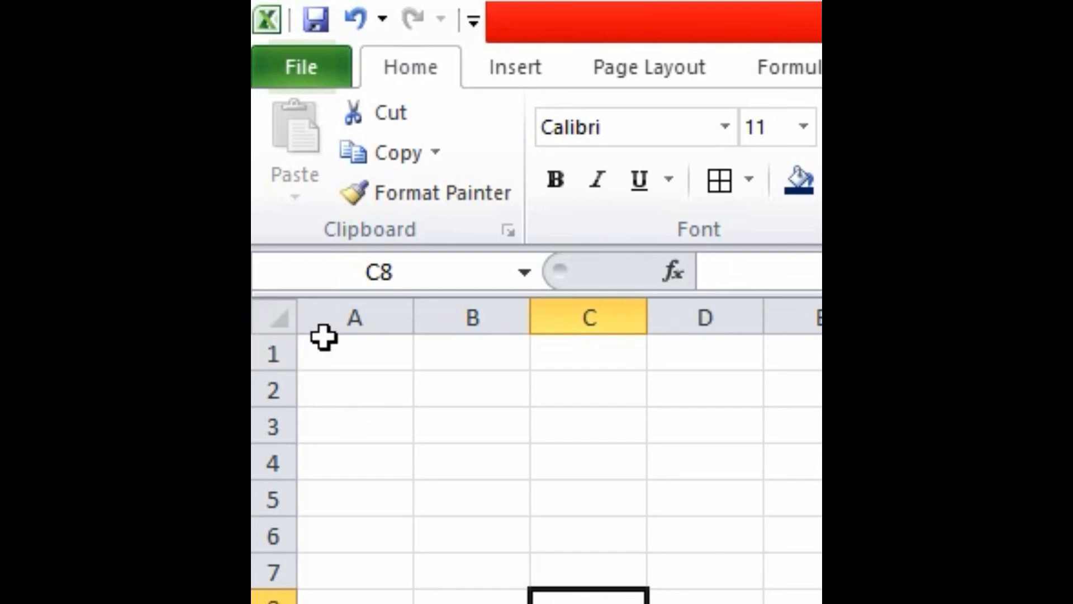
Jump to the blank sheet's last row and back, to its last column and back to A1, and select the whole sheet
click(277, 319)
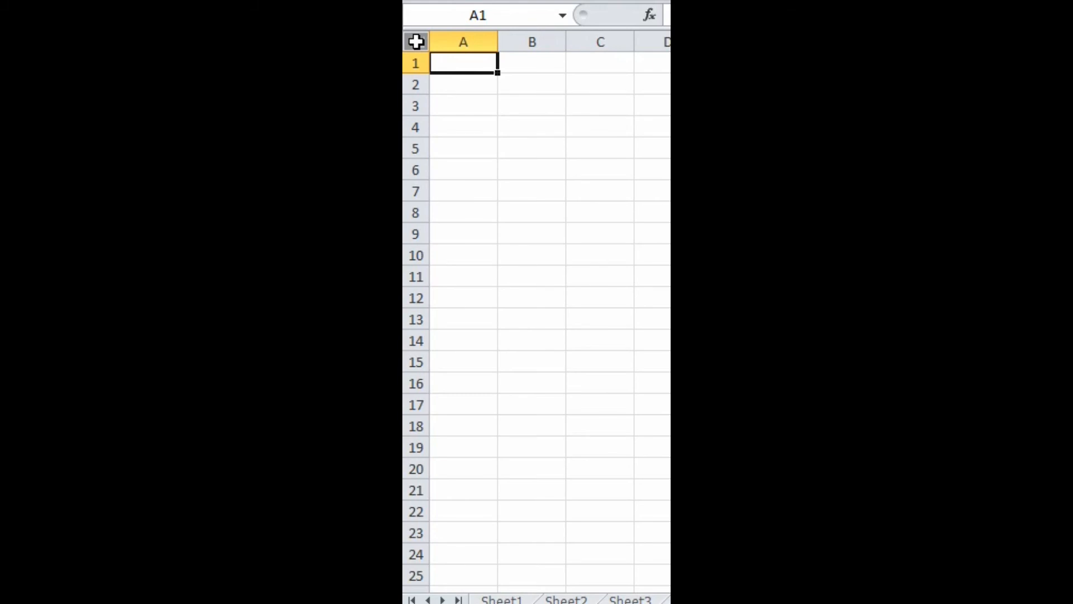
key(ctrl+Down)
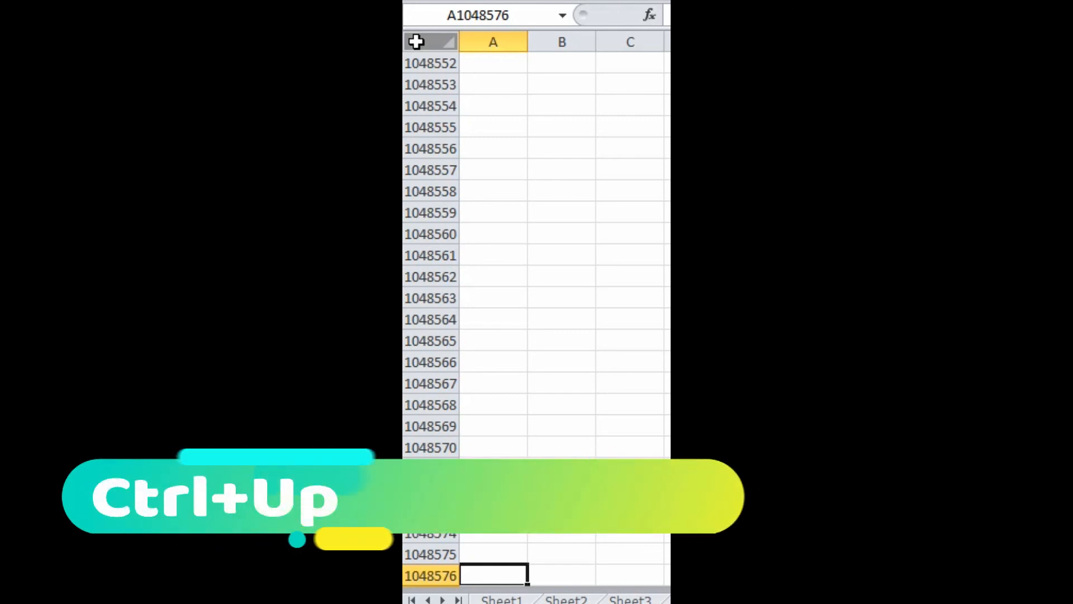
key(ctrl+Up)
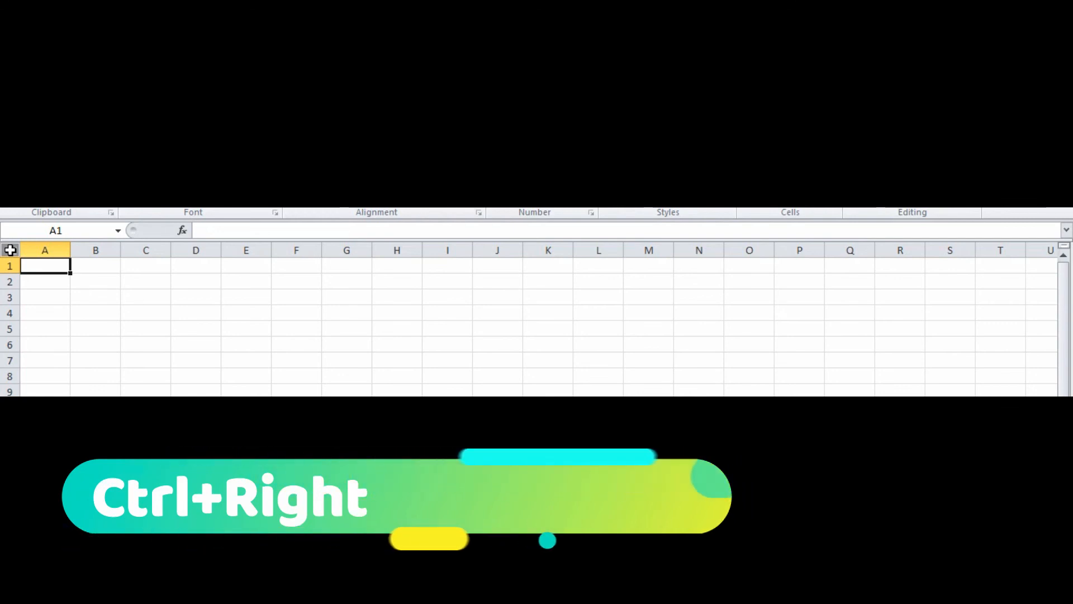
key(ctrl+Right)
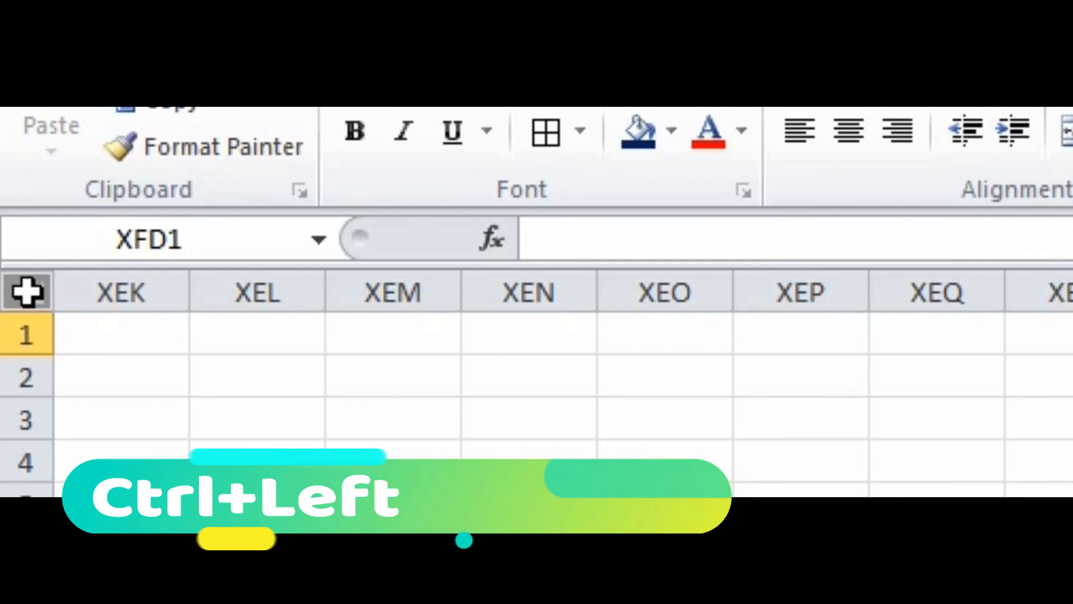
key(ctrl+Left)
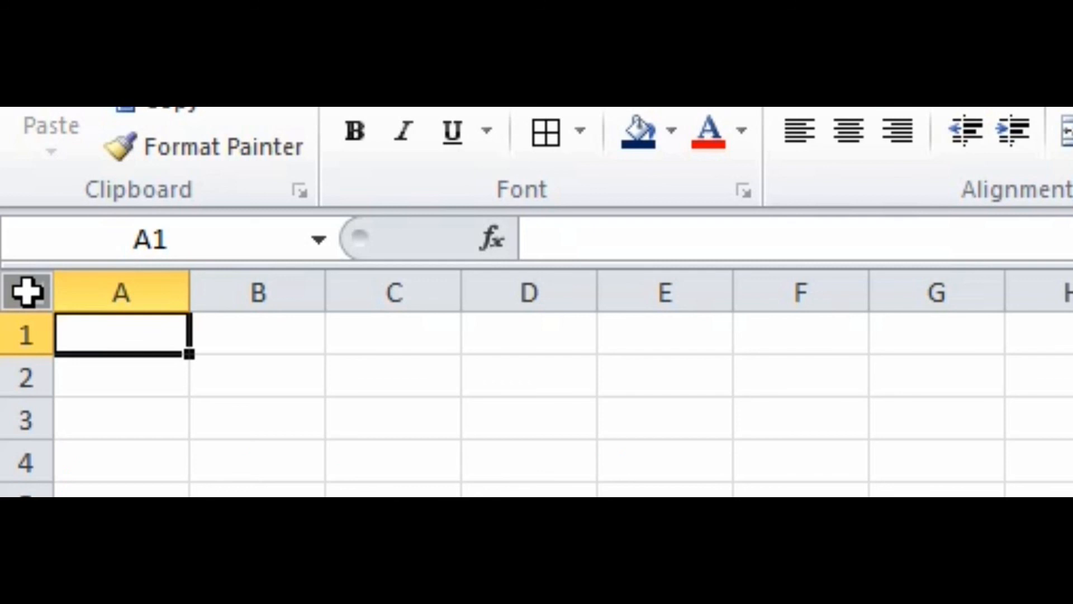
click(26, 292)
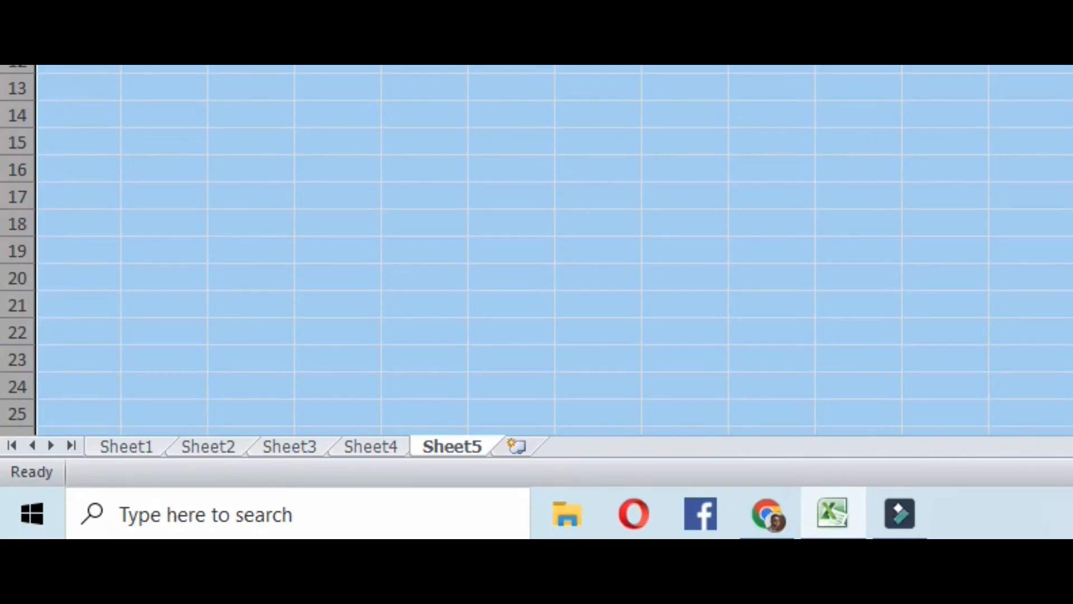